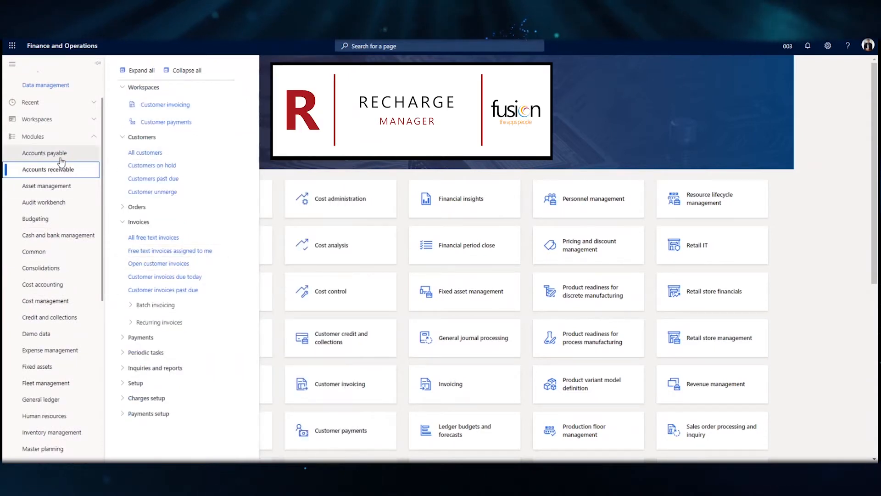
# Create a new journal named RCVendInv on the Accounts payable Invoice journal page.
pyautogui.click(60, 157)
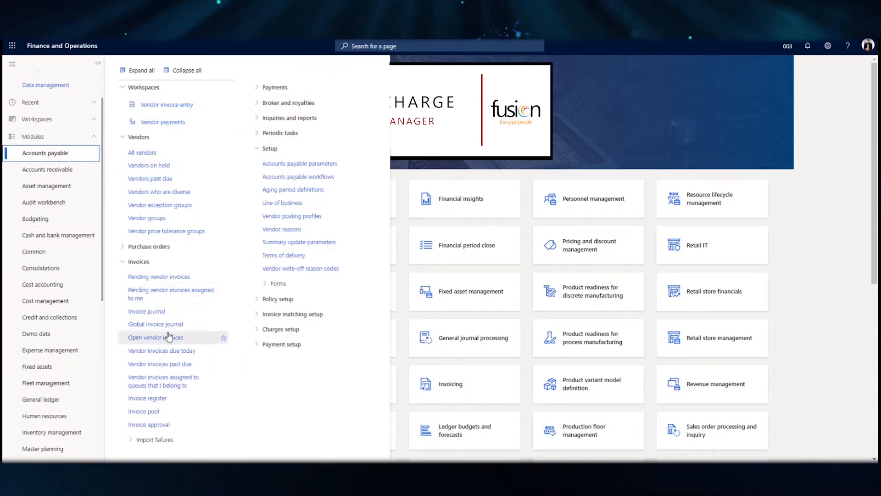
pyautogui.click(152, 312)
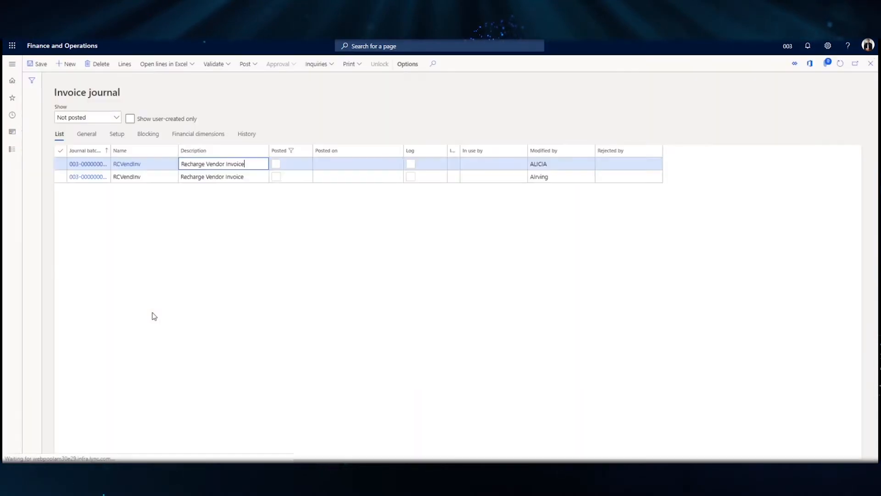
pyautogui.click(70, 63)
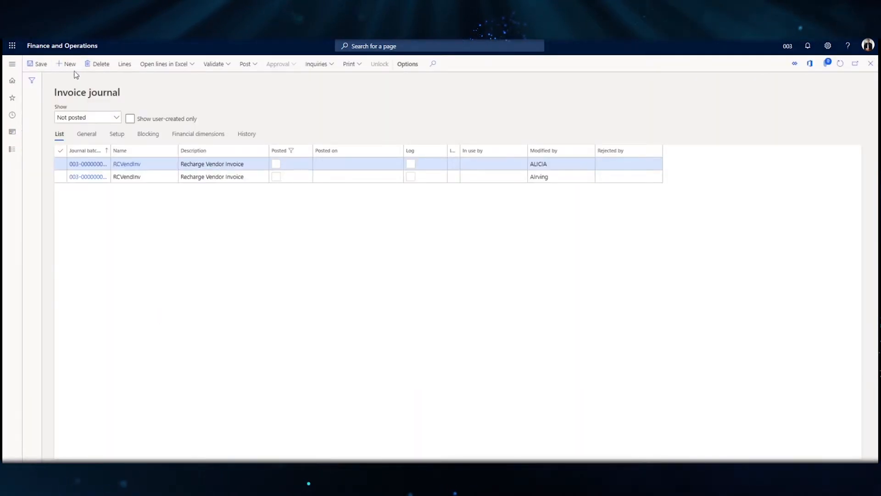
pyautogui.click(174, 164)
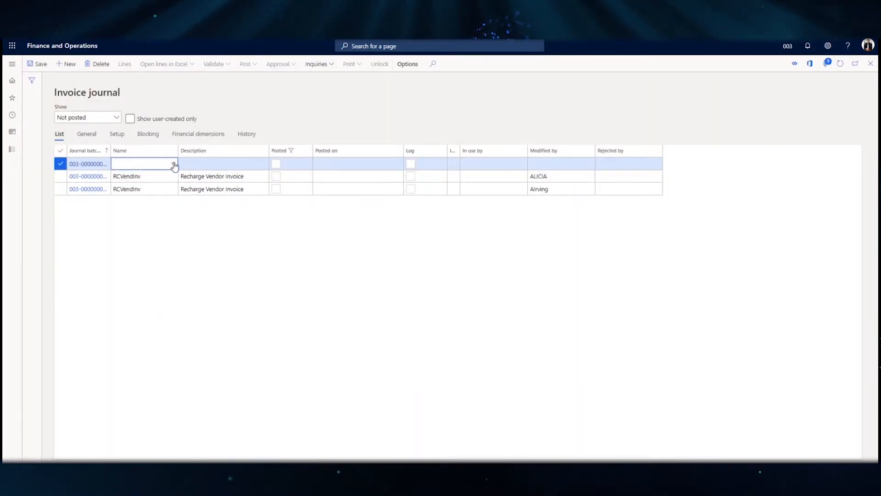
pyautogui.click(174, 163)
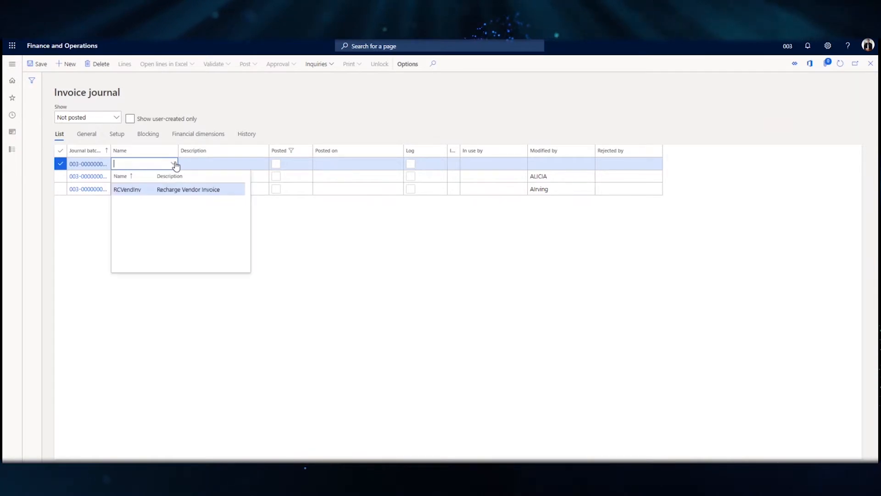
pyautogui.click(136, 191)
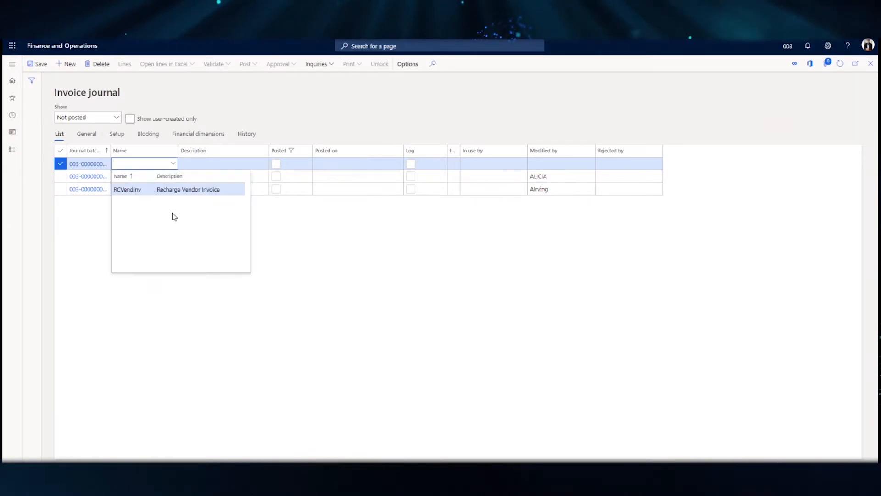
# Open the new journal's lines and set the first line's account type to Ledger.
pyautogui.click(129, 67)
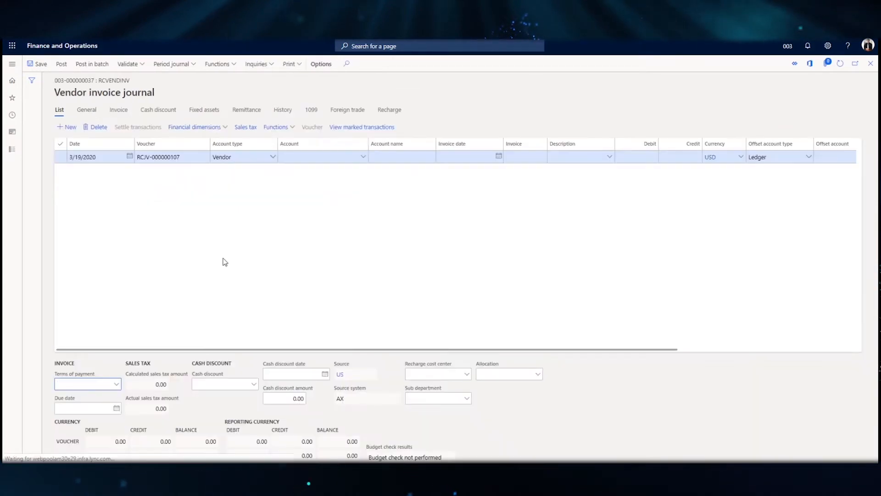
pyautogui.click(275, 157)
pyautogui.click(235, 171)
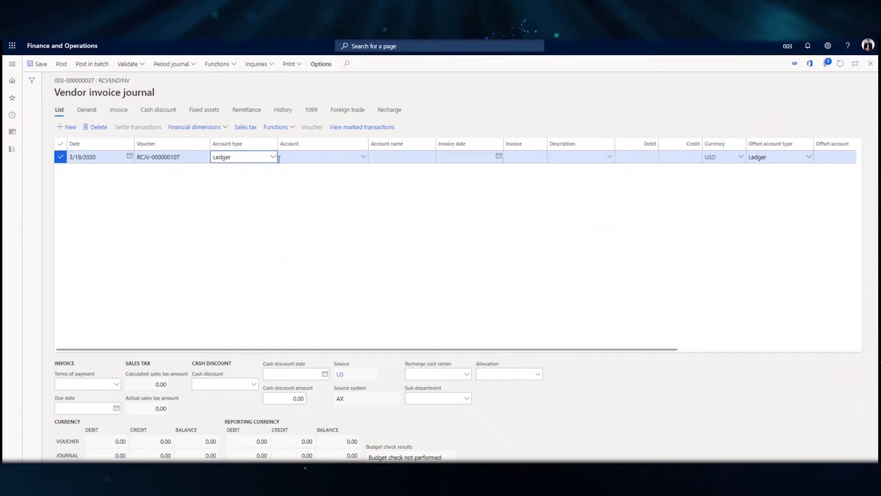
pyautogui.click(338, 158)
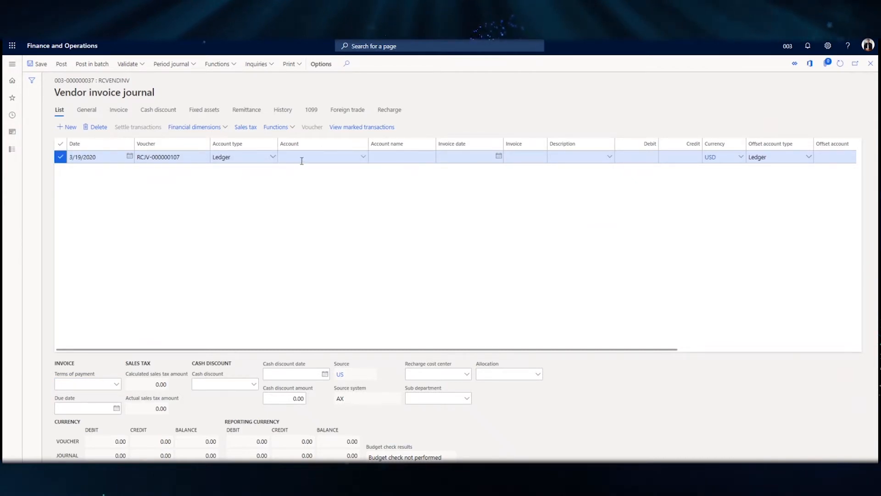
pyautogui.click(323, 157)
pyautogui.write('71200--')
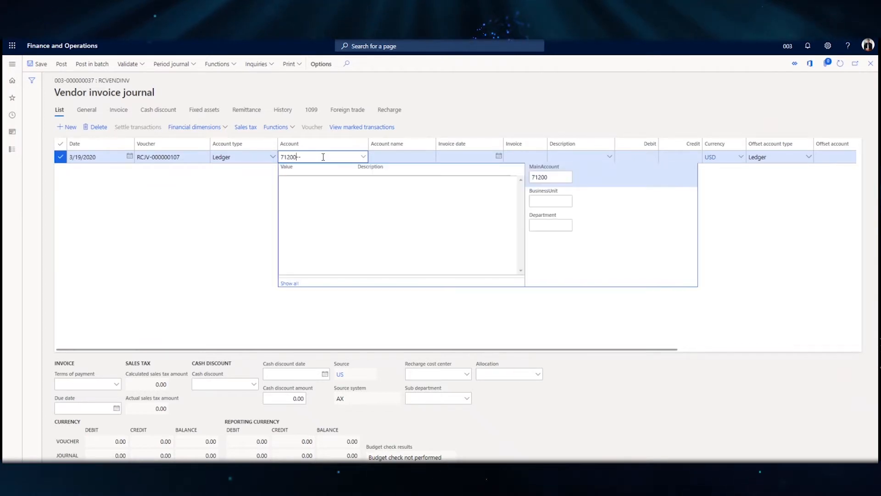
pyautogui.click(561, 179)
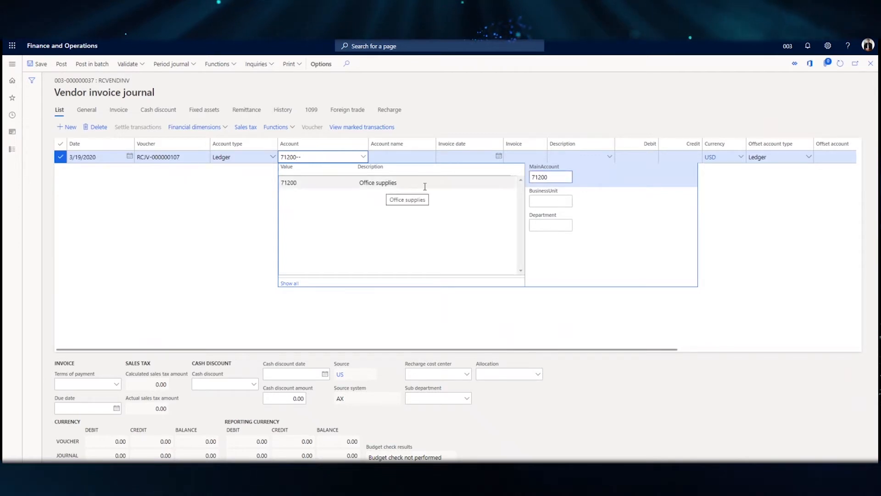
pyautogui.click(555, 202)
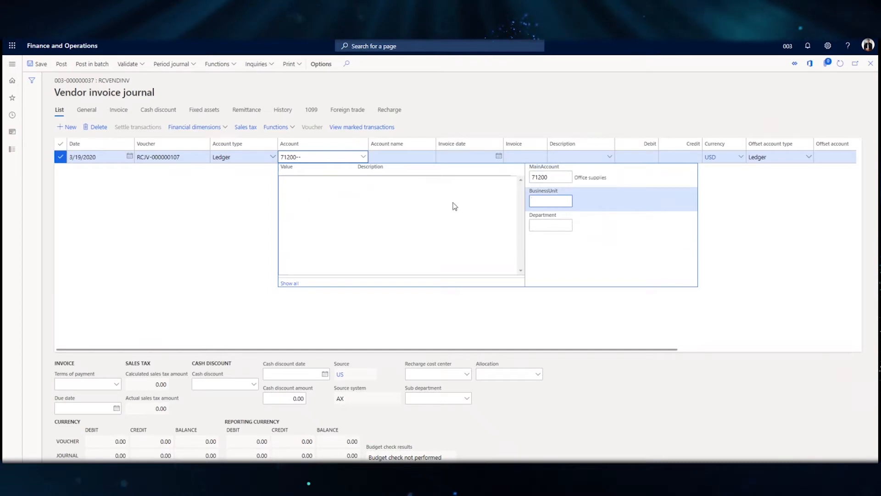
pyautogui.click(303, 182)
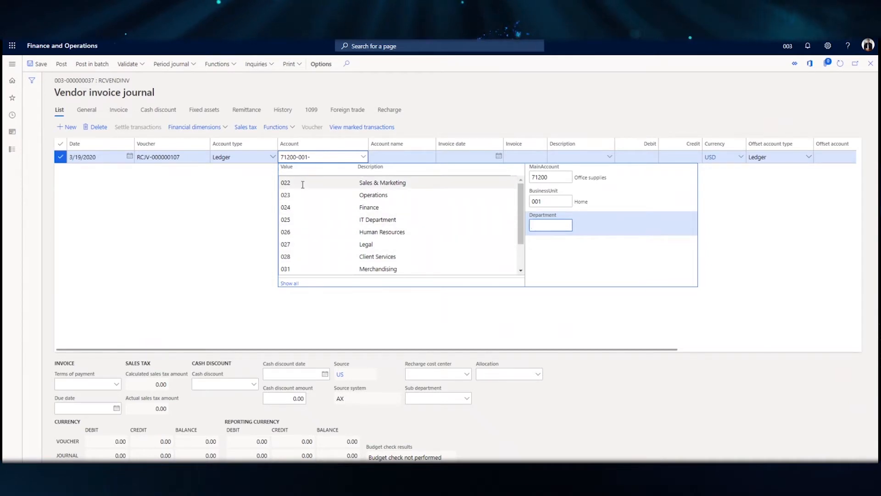
pyautogui.click(317, 183)
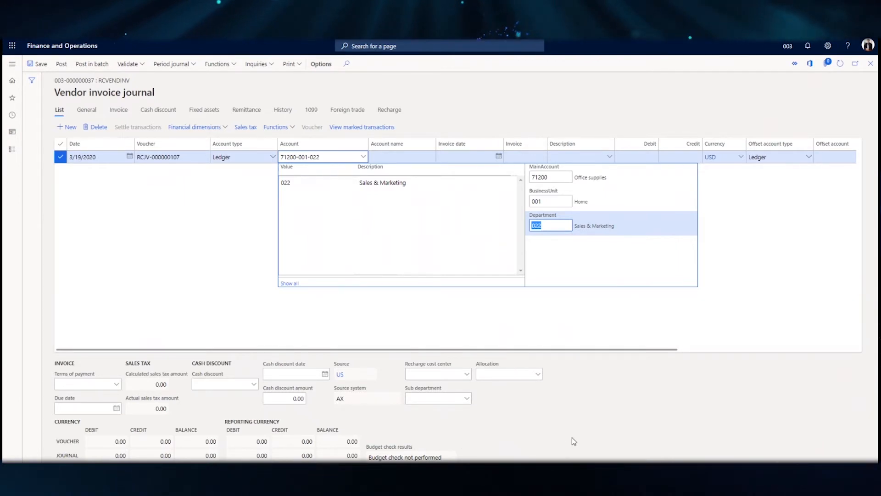
pyautogui.click(392, 156)
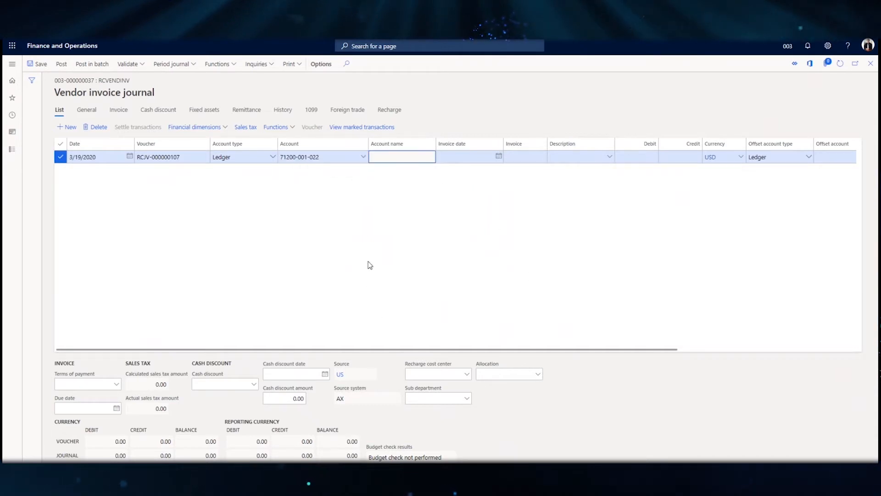
pyautogui.press('Tab')
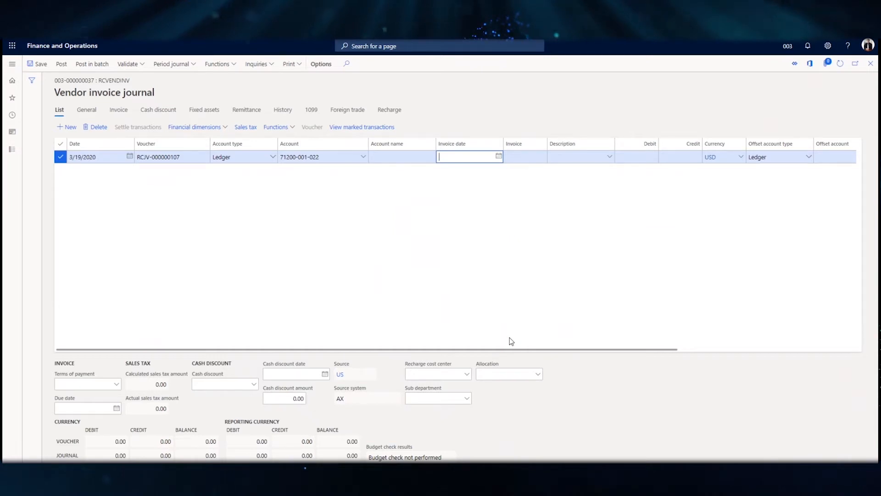
pyautogui.press('Tab')
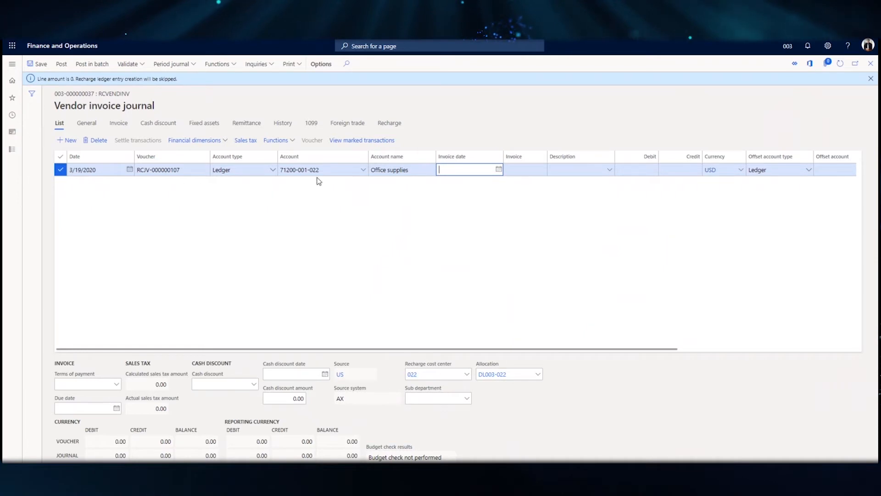
# Fill in the line with invoice date 3/19/2020, invoice 685865, description "Test transaction" and a debit of 2,000.00.
pyautogui.moveTo(315, 173)
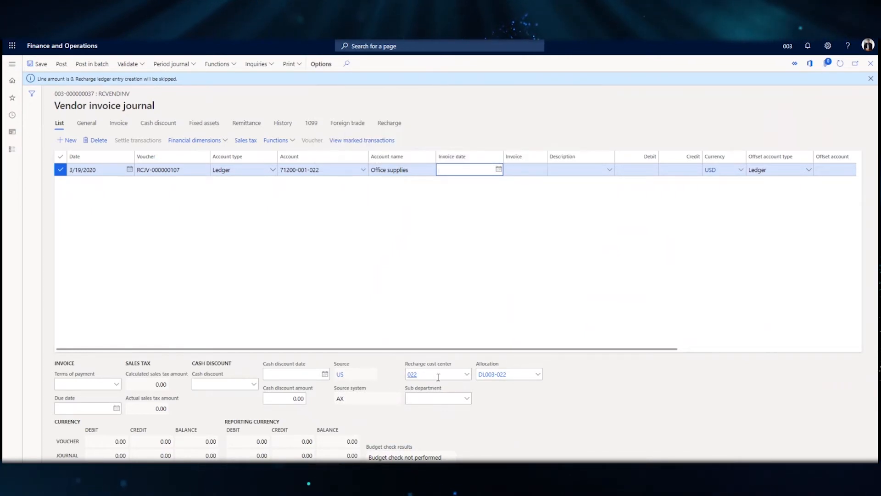
pyautogui.moveTo(438, 377)
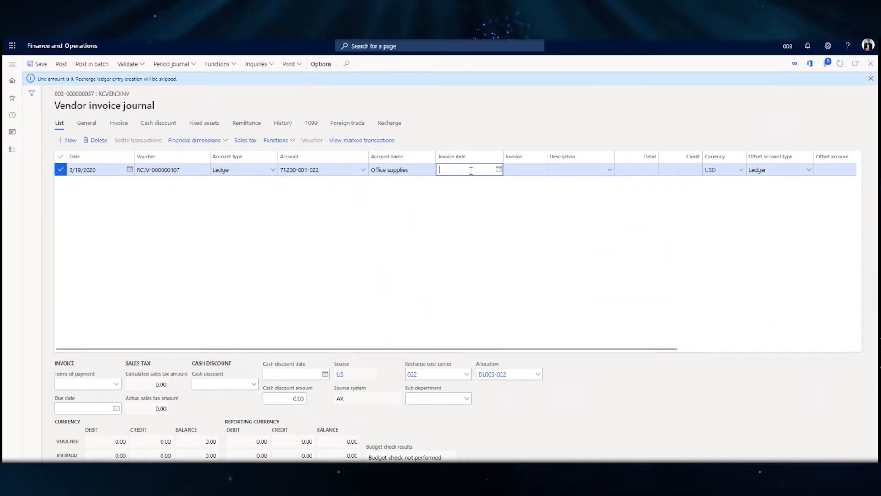
pyautogui.press('Tab')
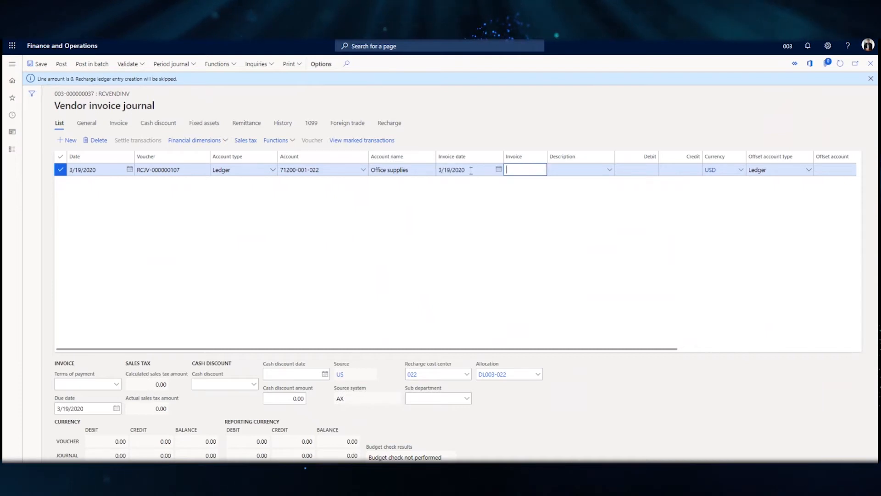
pyautogui.write('685865')
pyautogui.press('Tab')
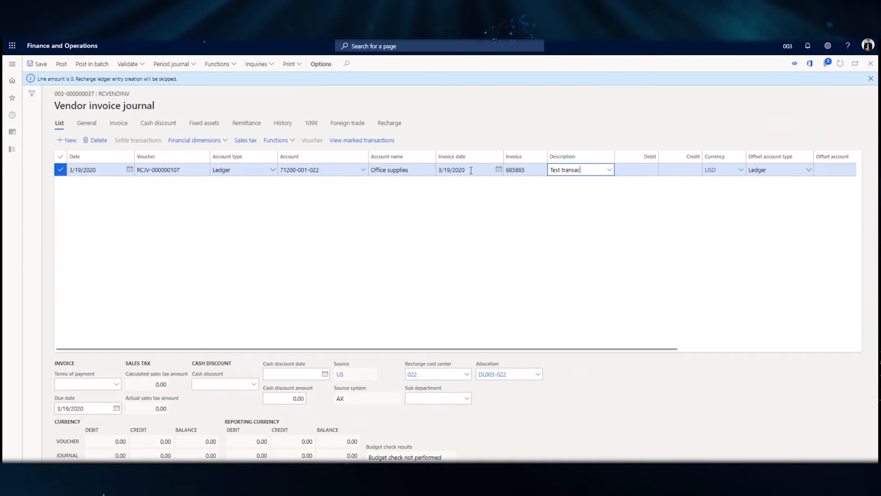
pyautogui.press('Tab')
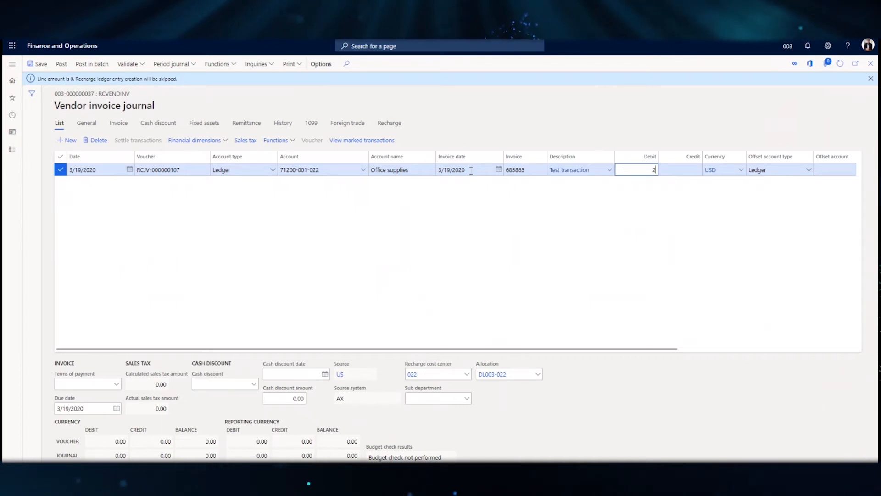
pyautogui.write('2000')
pyautogui.press('Tab')
# Set the line's offset account type to Vendor and choose VENDA as the offset account.
pyautogui.press('Tab')
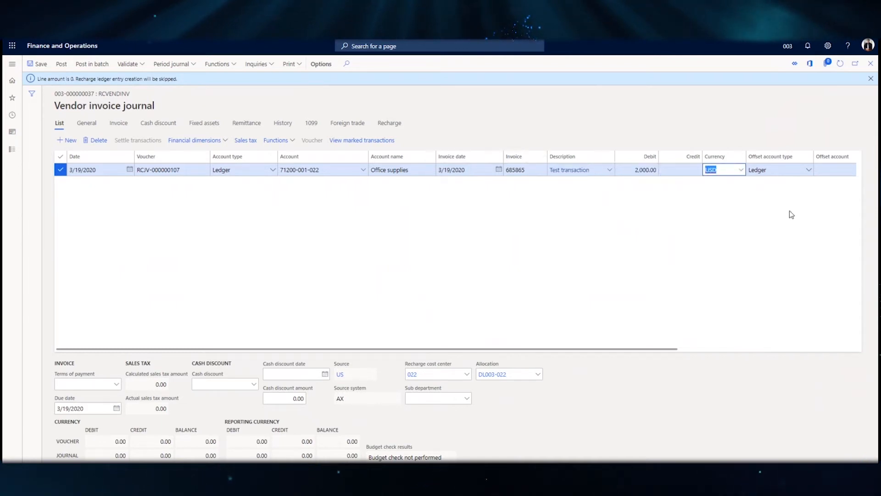
pyautogui.press('Tab')
pyautogui.click(809, 170)
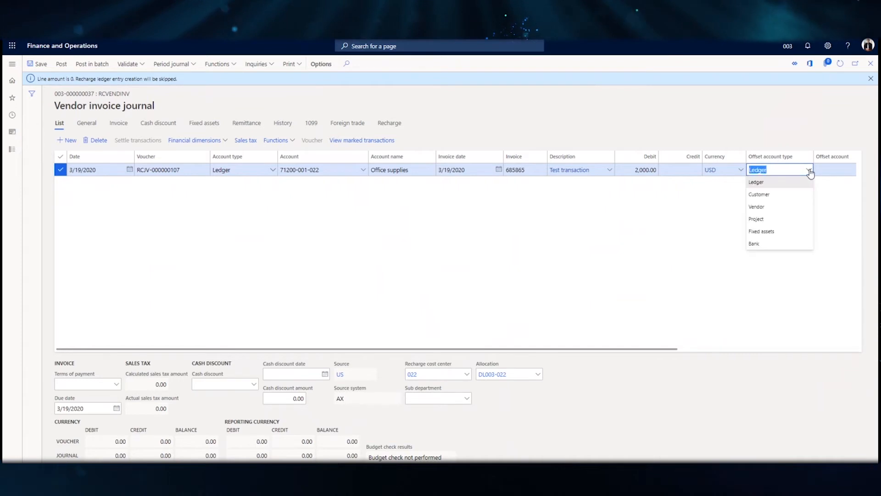
pyautogui.click(780, 207)
pyautogui.press('Tab')
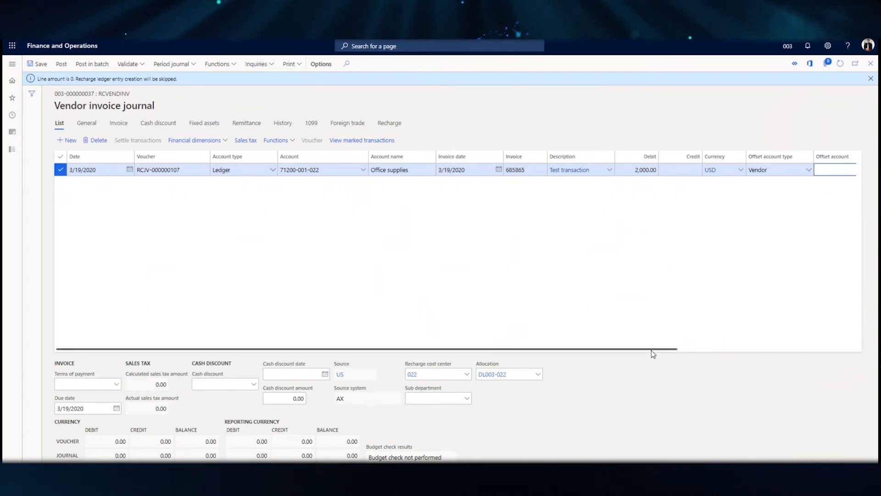
pyautogui.moveTo(651, 351); pyautogui.dragTo(694, 351)
pyautogui.click(843, 171)
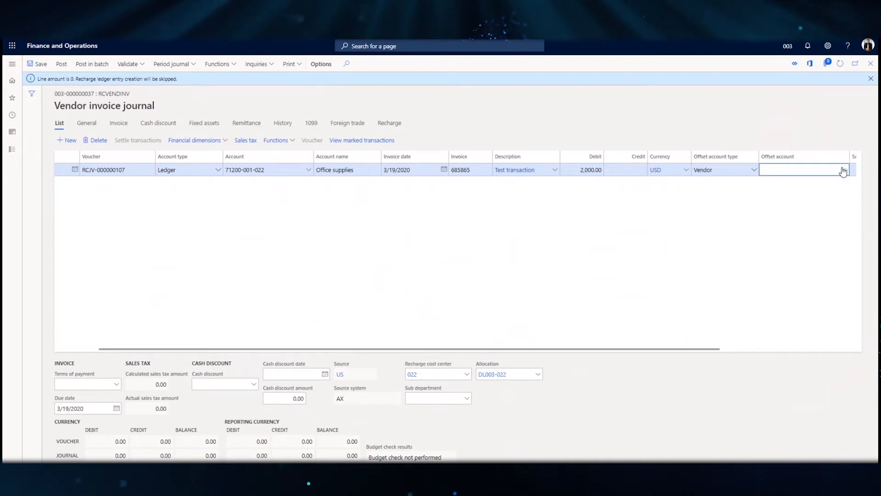
pyautogui.click(843, 170)
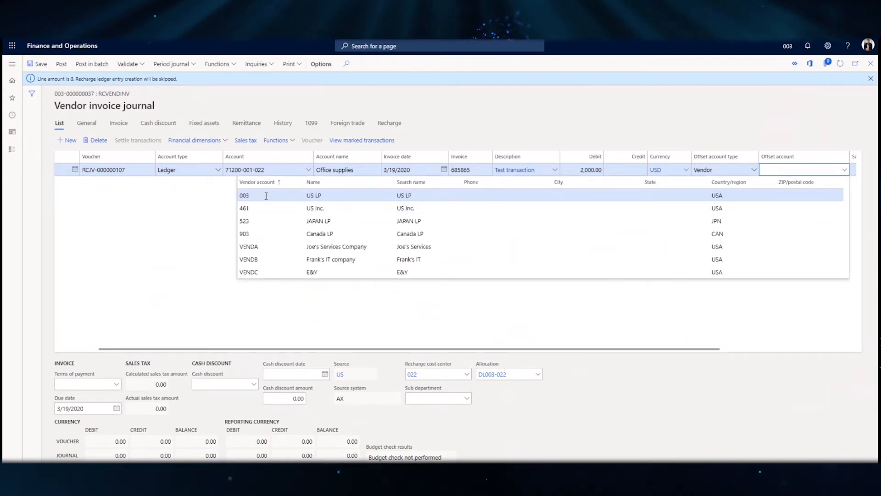
pyautogui.click(264, 247)
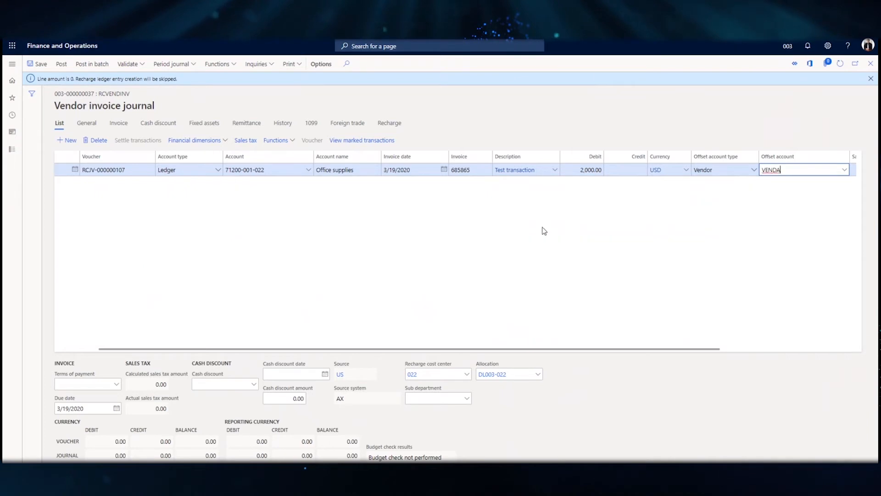
pyautogui.click(853, 171)
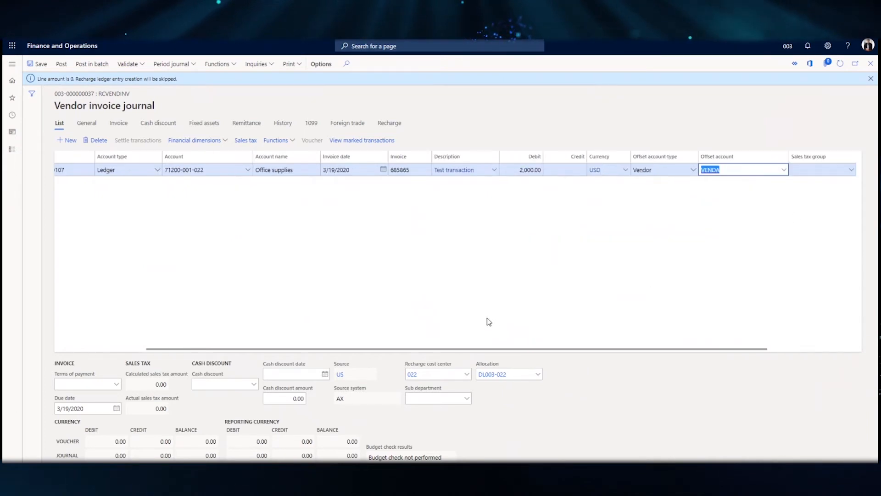
pyautogui.hotkey('shift', 'Tab')
# Save and post the vendor invoice journal.
pyautogui.click(34, 64)
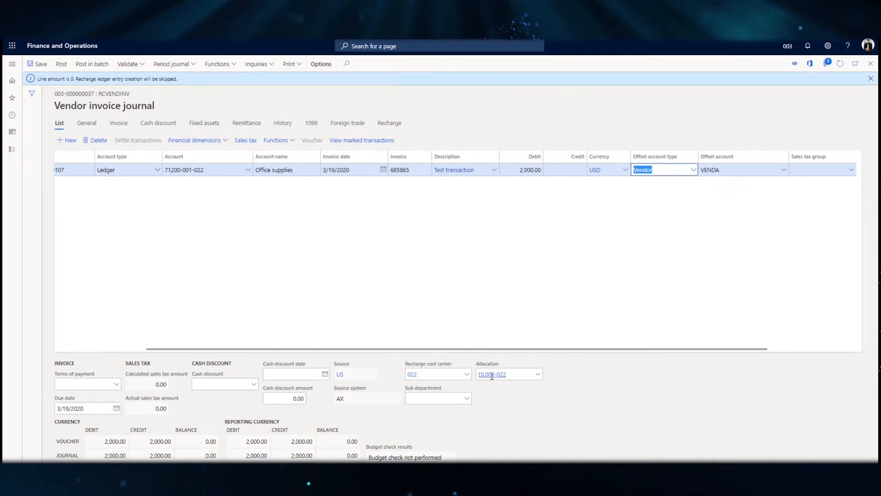
pyautogui.moveTo(491, 376)
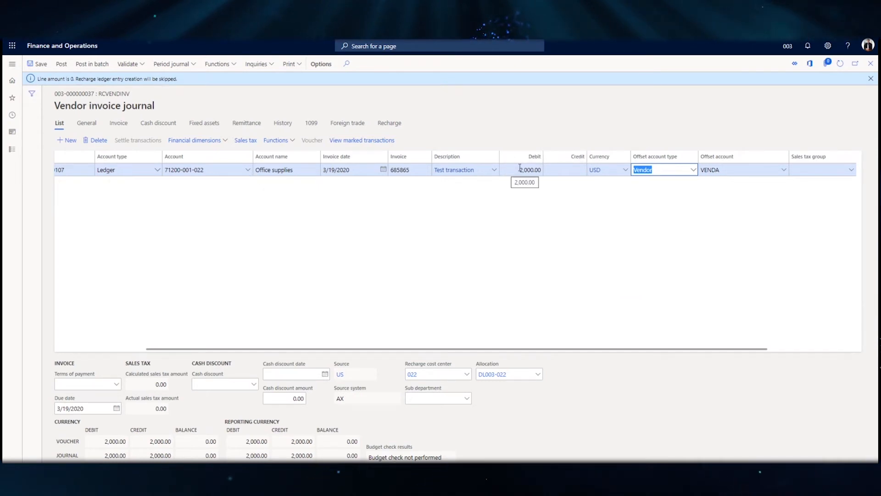
pyautogui.click(60, 66)
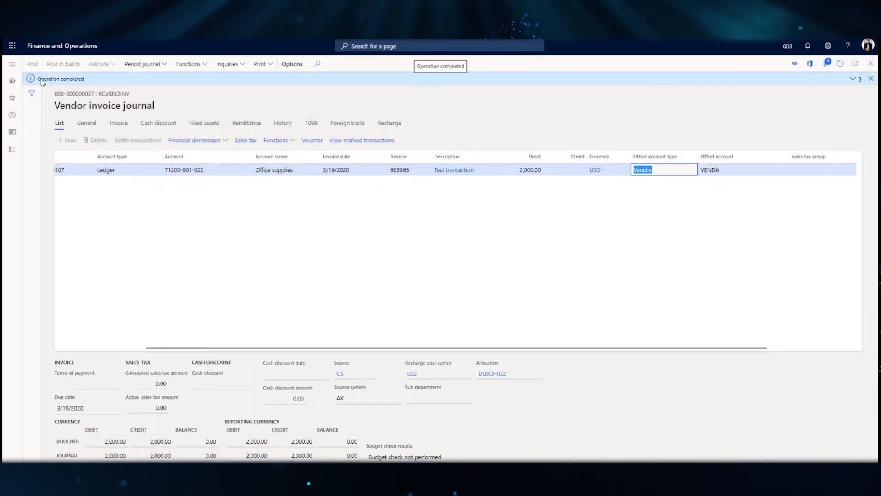
# Open the Recharge ledger from the Recharge module's inquiries and reports.
pyautogui.click(10, 68)
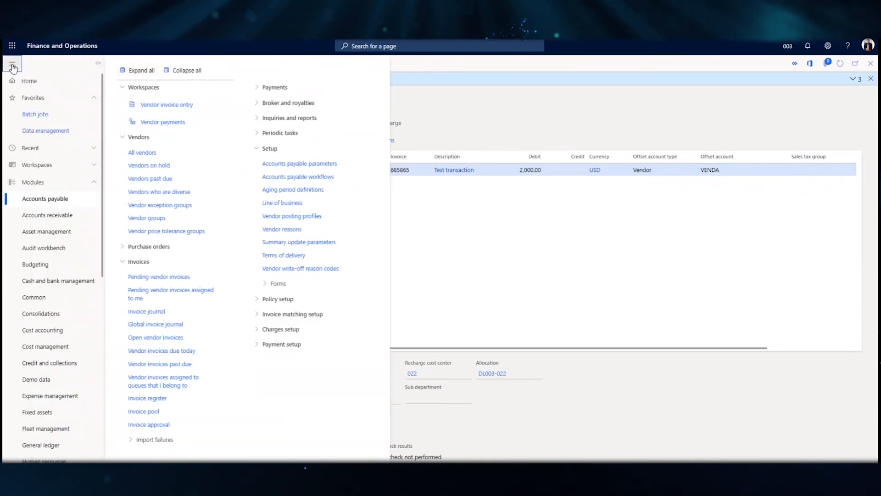
pyautogui.scroll(-5, 71, 275)
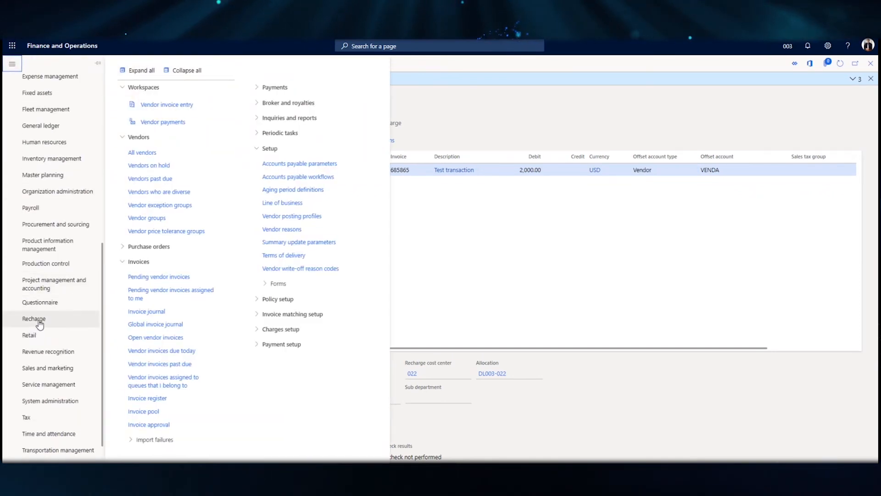
pyautogui.click(39, 319)
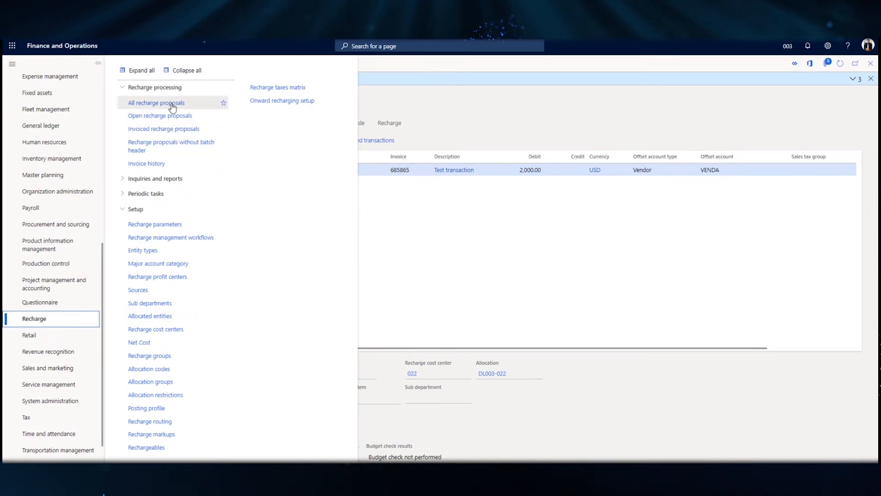
pyautogui.click(180, 178)
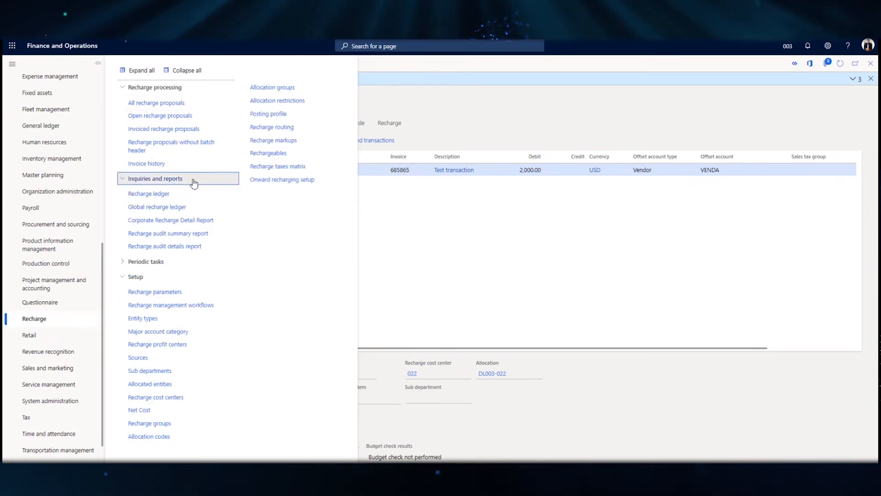
pyautogui.click(148, 195)
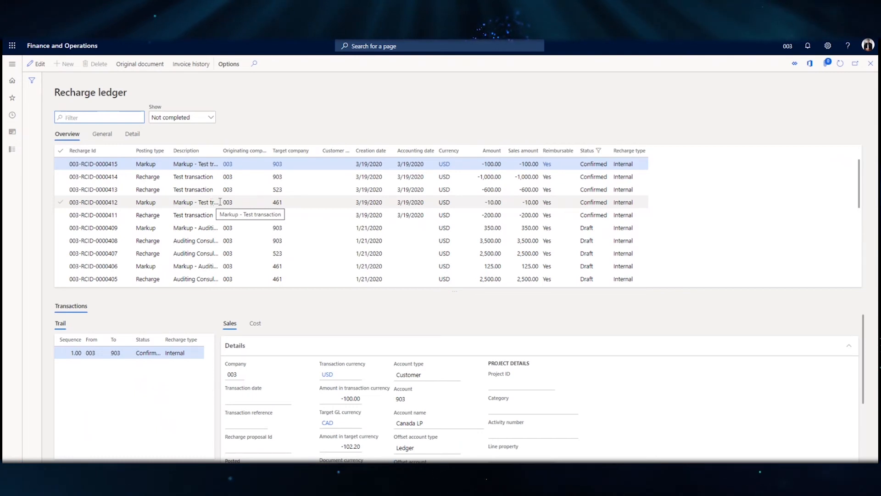
# Review the amounts on the "Test transaction" recharge and markup lines for target companies 461 and 903.
pyautogui.click(194, 203)
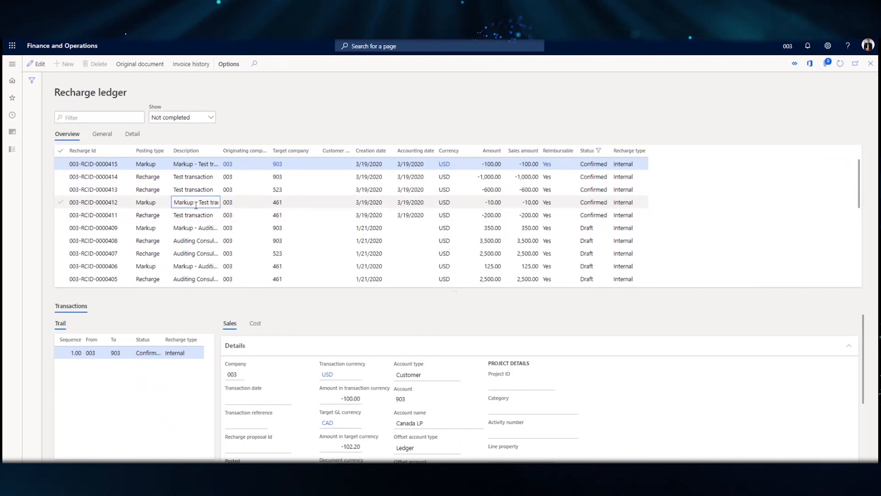
pyautogui.keyDown('shift'); pyautogui.click(195, 217); pyautogui.keyUp('shift')
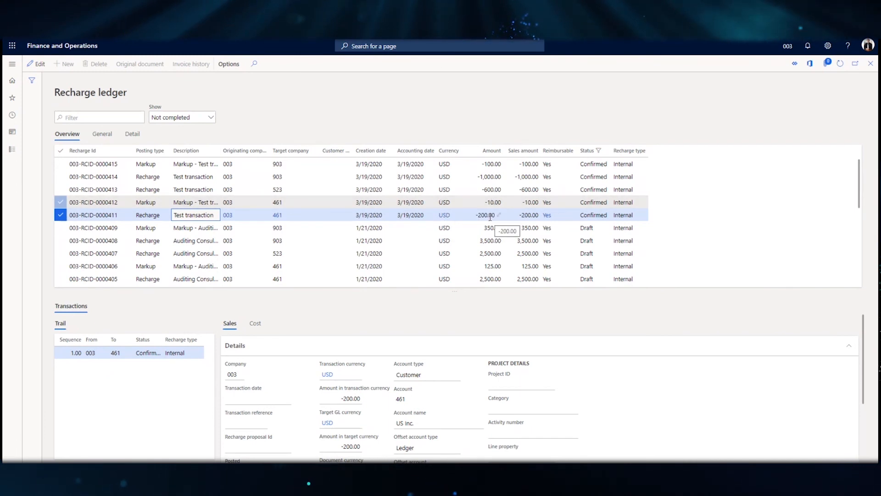
pyautogui.click(488, 176)
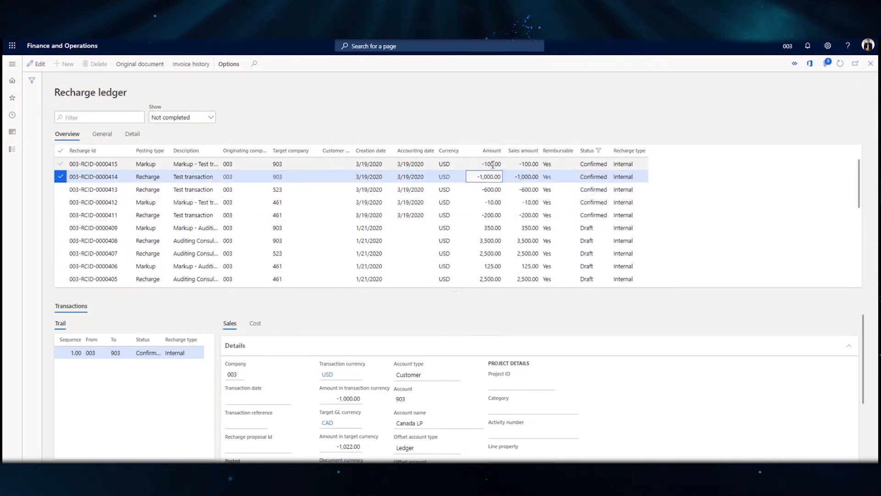
pyautogui.click(493, 164)
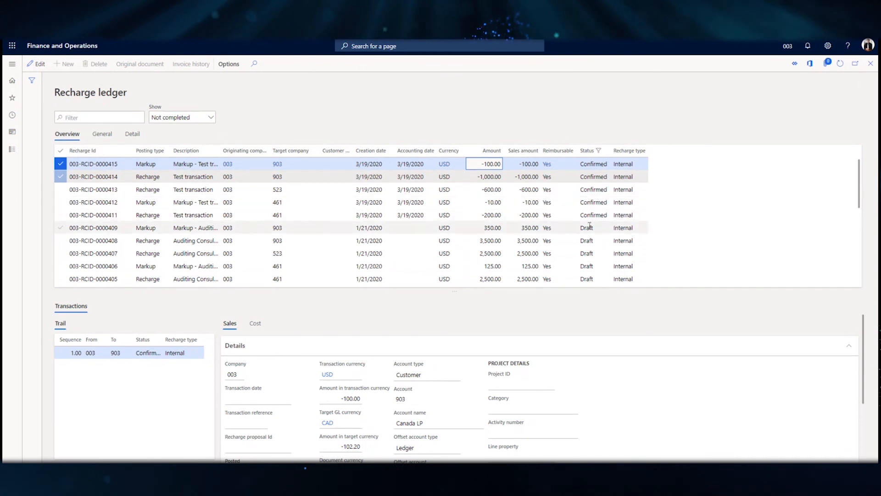
# Look through the statuses of the not completed recharge entries and close the Recharge ledger.
pyautogui.scroll(-8, 586, 226)
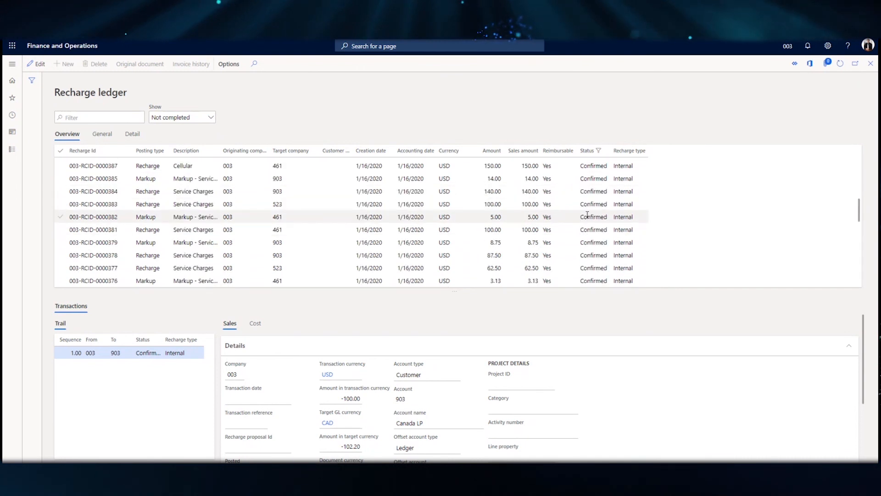
pyautogui.scroll(3, 587, 215)
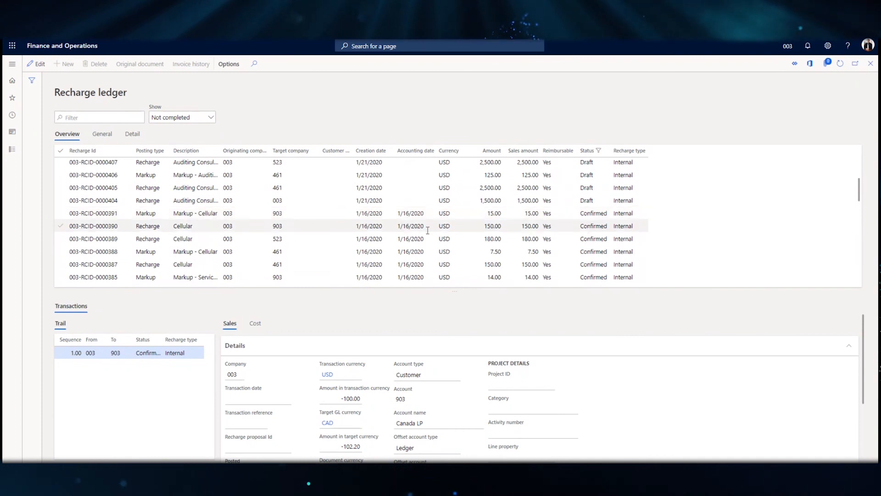
pyautogui.scroll(-10, 577, 218)
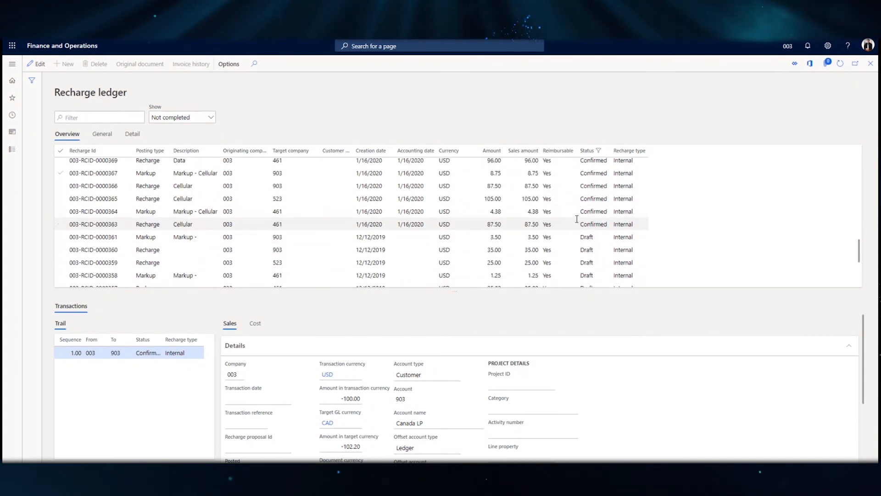
pyautogui.scroll(-10, 577, 218)
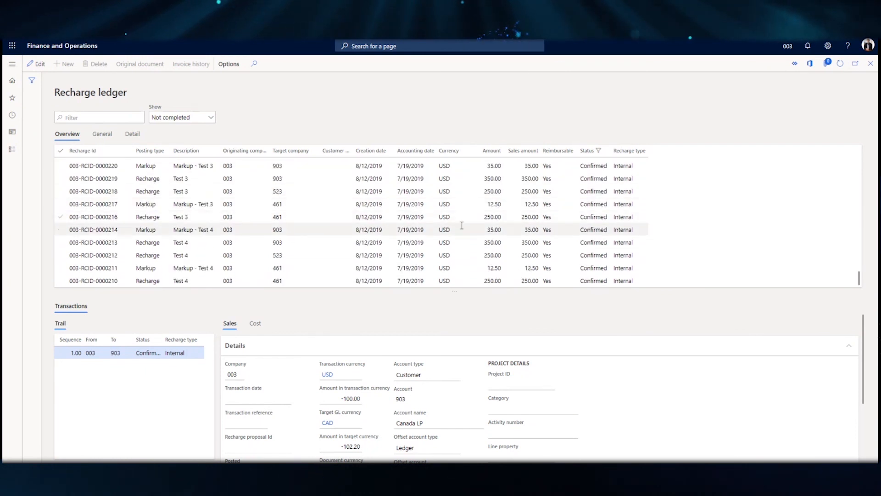
pyautogui.scroll(5, 467, 224)
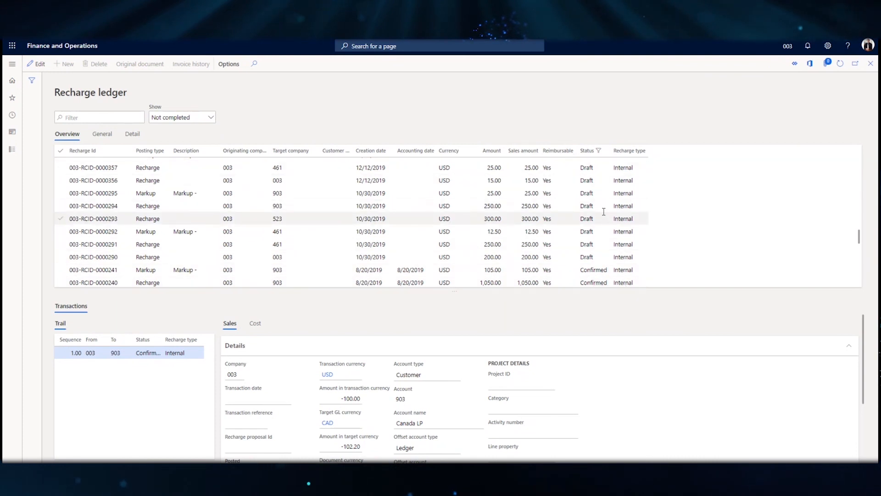
pyautogui.scroll(5, 459, 220)
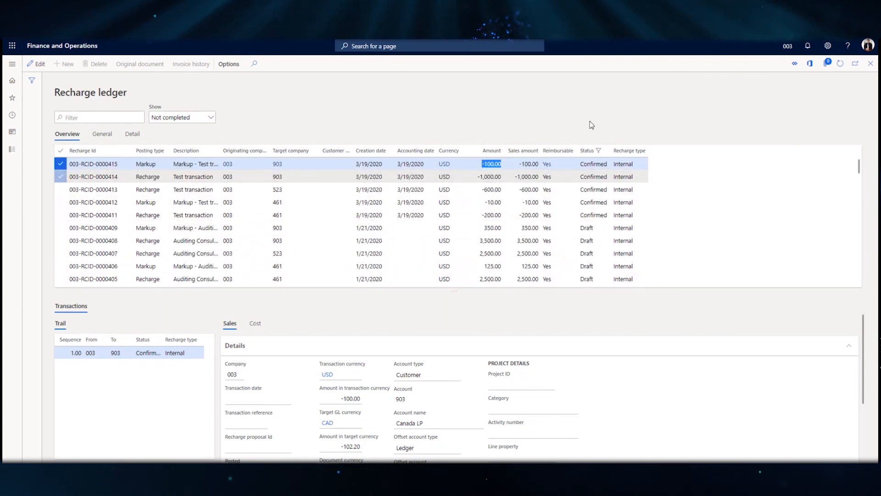
pyautogui.click(870, 63)
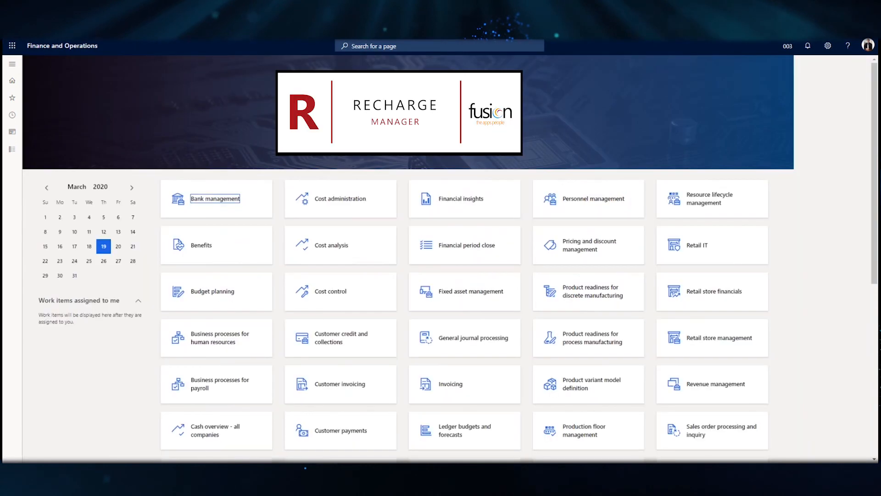
# Reopen the Recharge ledger and show only Completed entries.
pyautogui.click(11, 65)
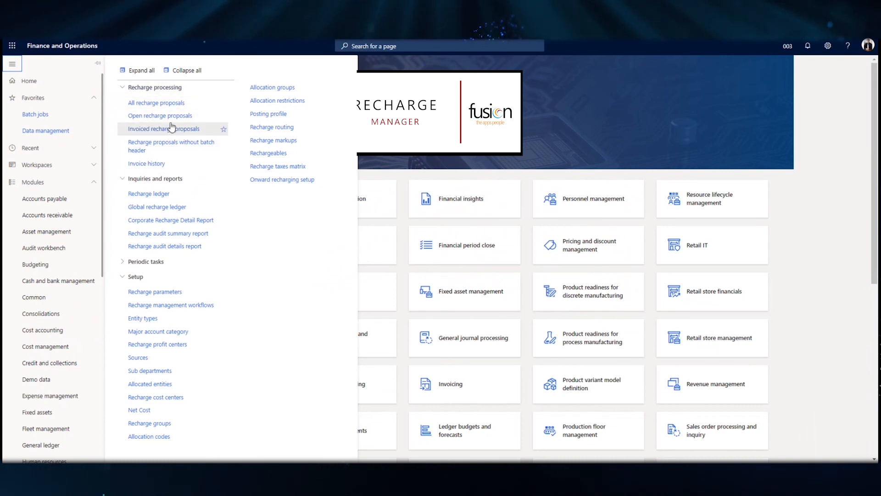
pyautogui.click(167, 195)
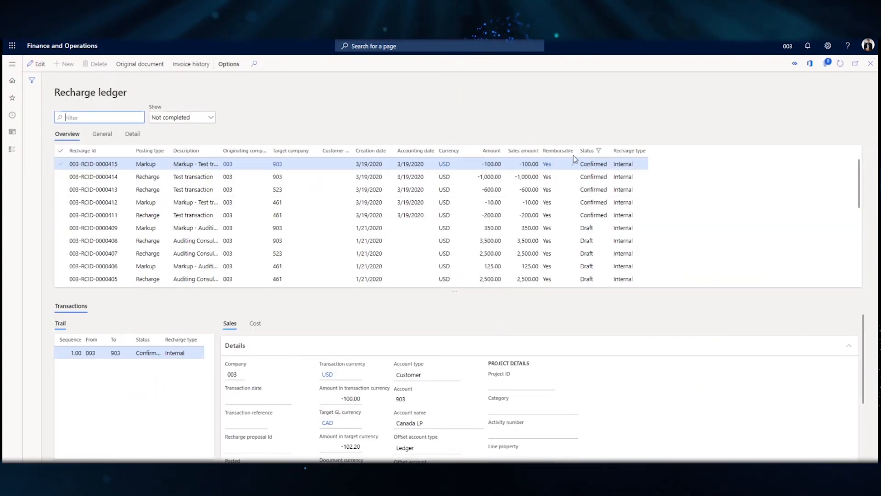
pyautogui.click(210, 119)
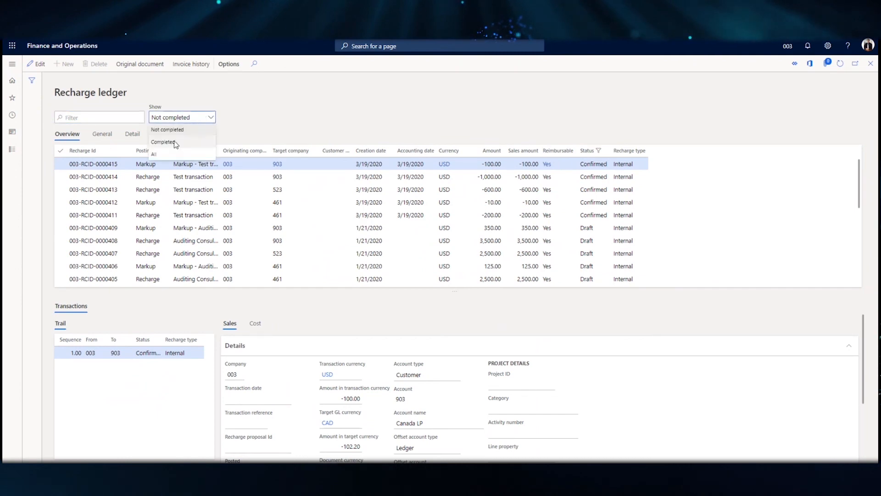
pyautogui.click(183, 140)
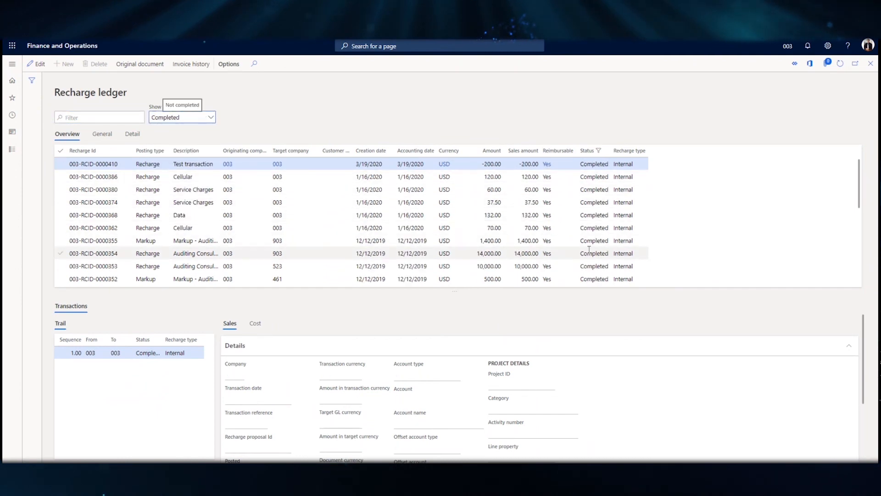